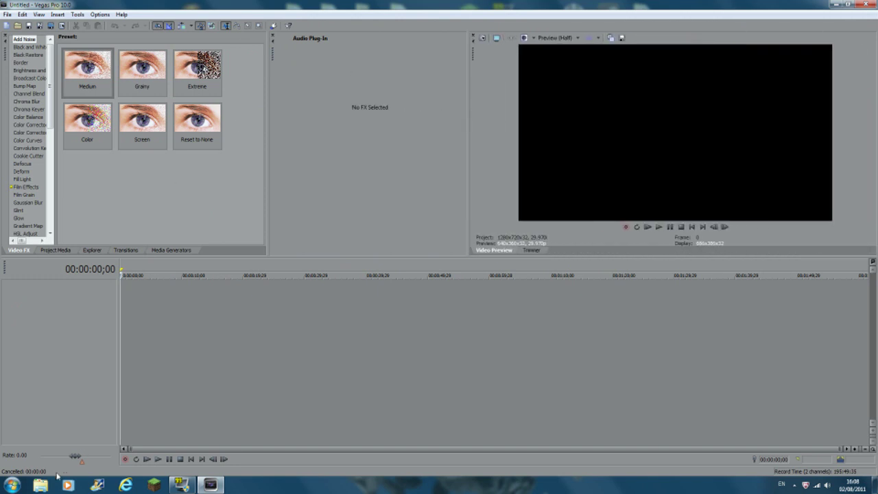
Open Windows Explorer from the taskbar to look for the recording
{"action": "left_click", "coordinate": [40, 485]}
Browse Explorer to the C:\Fraps\Movies folder
{"action": "left_click", "coordinate": [129, 325]}
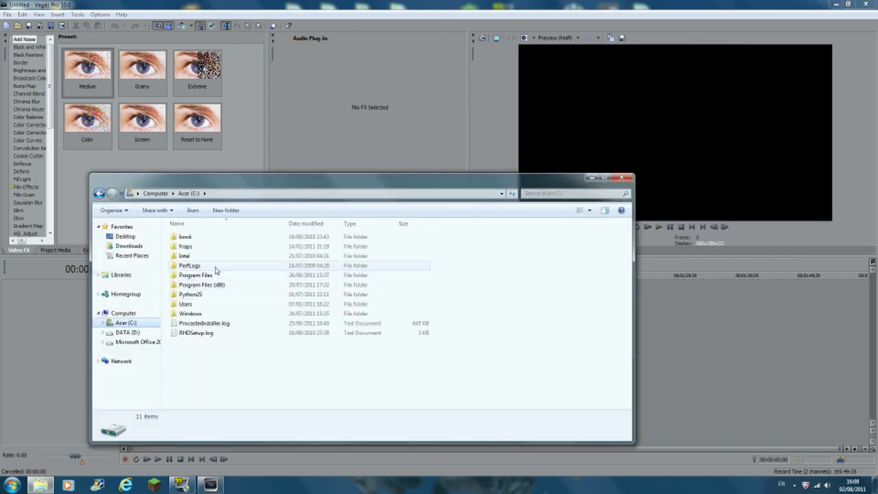
{"action": "double_click", "coordinate": [216, 248]}
{"action": "double_click", "coordinate": [203, 258]}
{"action": "left_click_drag", "start_coordinate": [418, 190], "coordinate": [633, 82]}
{"action": "left_click_drag", "start_coordinate": [816, 144], "coordinate": [149, 355]}
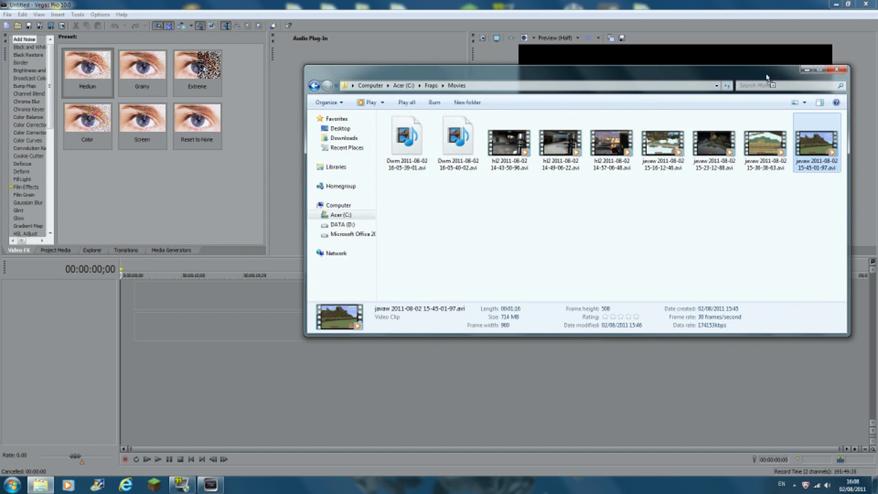
{"action": "left_click_drag", "start_coordinate": [600, 76], "coordinate": [445, 59]}
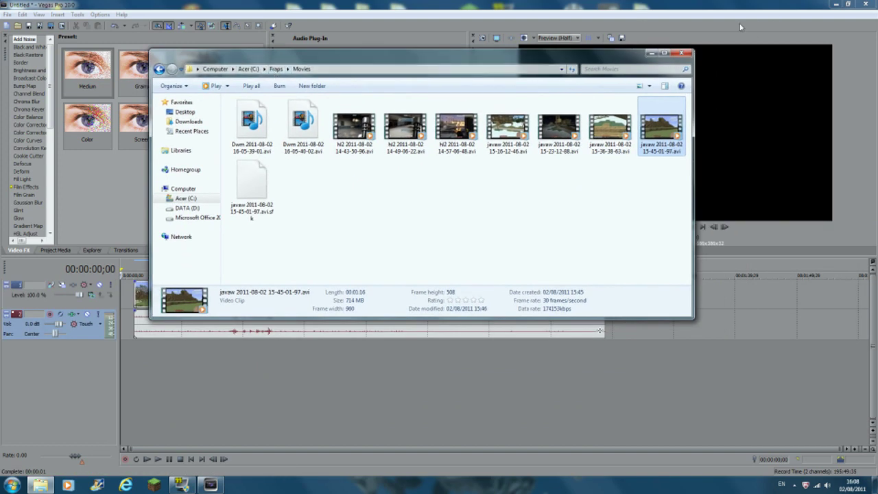
{"action": "left_click", "coordinate": [681, 53]}
{"action": "left_click_drag", "start_coordinate": [464, 314], "coordinate": [450, 315]}
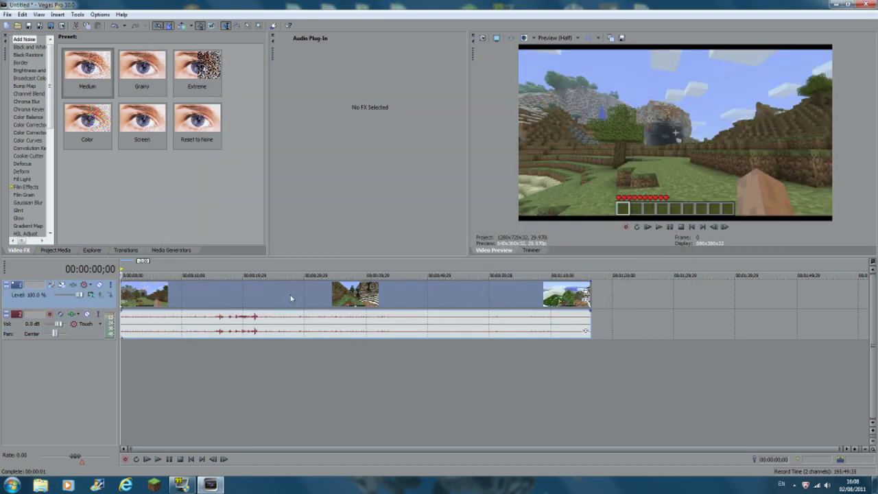
Set the video event's resample mode to Disable resample in its Properties
{"action": "left_click", "coordinate": [7, 13]}
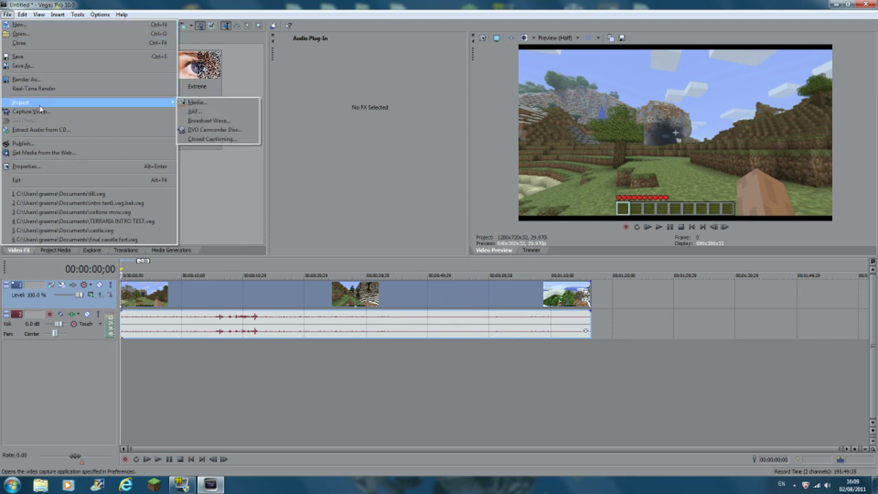
{"action": "left_click", "coordinate": [339, 206]}
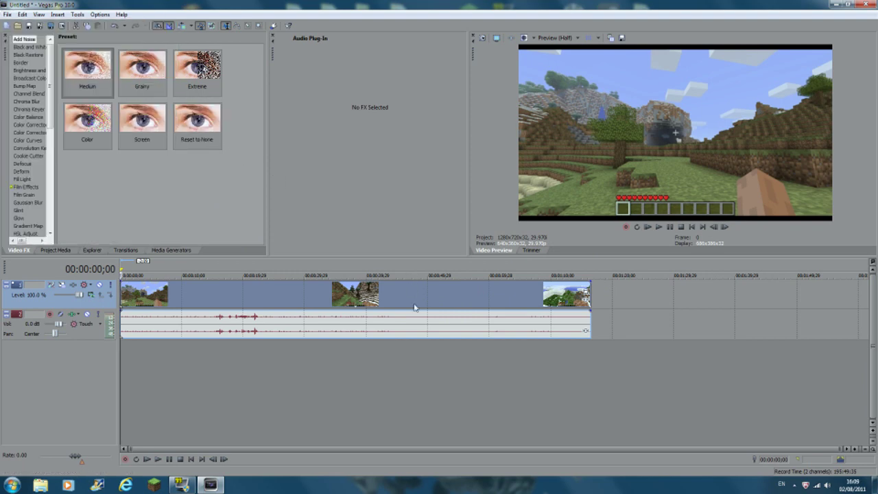
{"action": "right_click", "coordinate": [416, 307]}
{"action": "key", "text": "Escape"}
{"action": "right_click", "coordinate": [429, 305]}
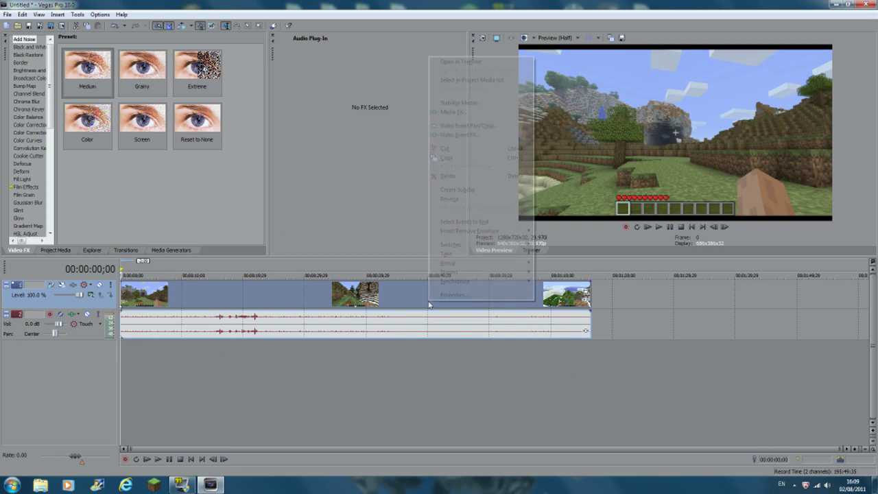
{"action": "left_click", "coordinate": [440, 300]}
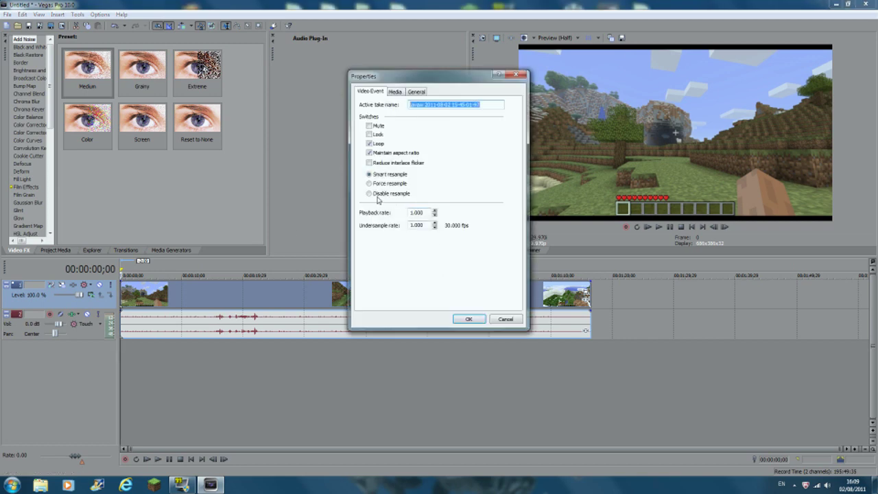
{"action": "left_click", "coordinate": [369, 195]}
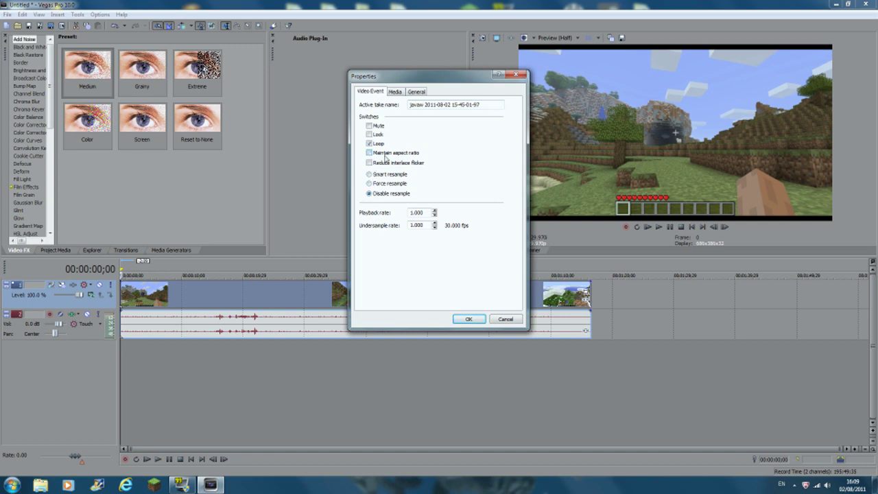
{"action": "left_click", "coordinate": [470, 320]}
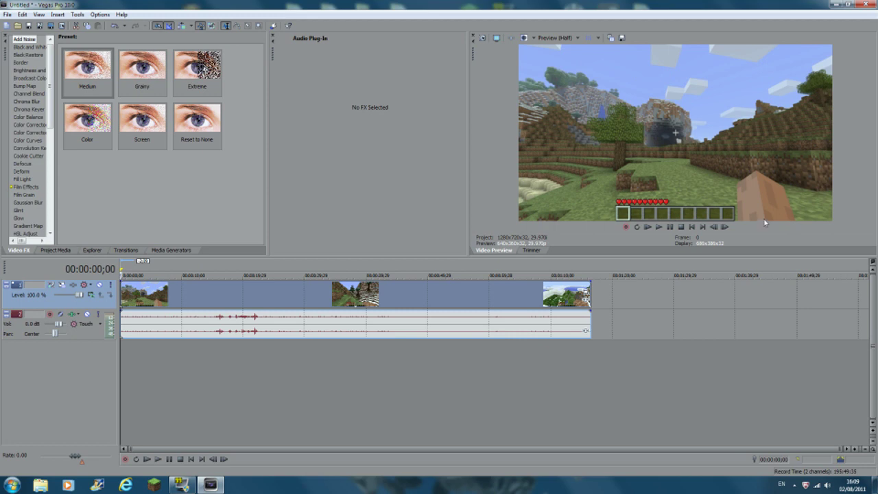
Switch the video event back to Smart resample and start playback
{"action": "right_click", "coordinate": [514, 297]}
{"action": "left_click", "coordinate": [532, 288]}
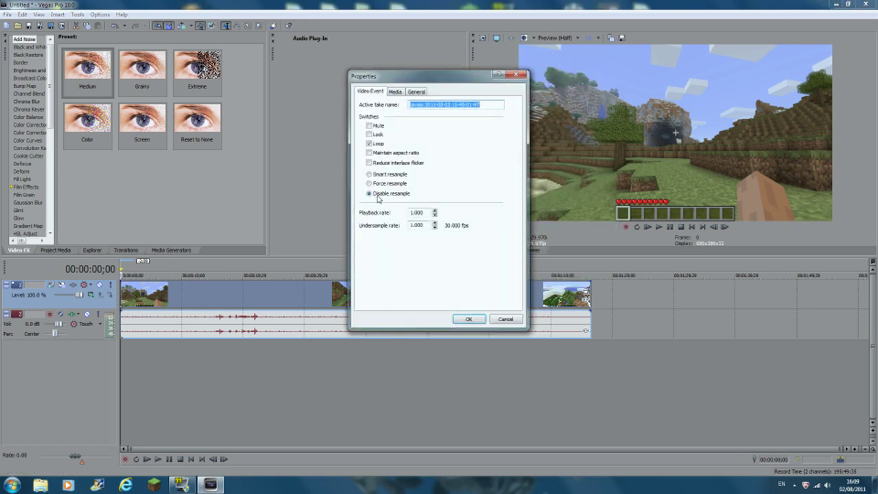
{"action": "left_click", "coordinate": [455, 321]}
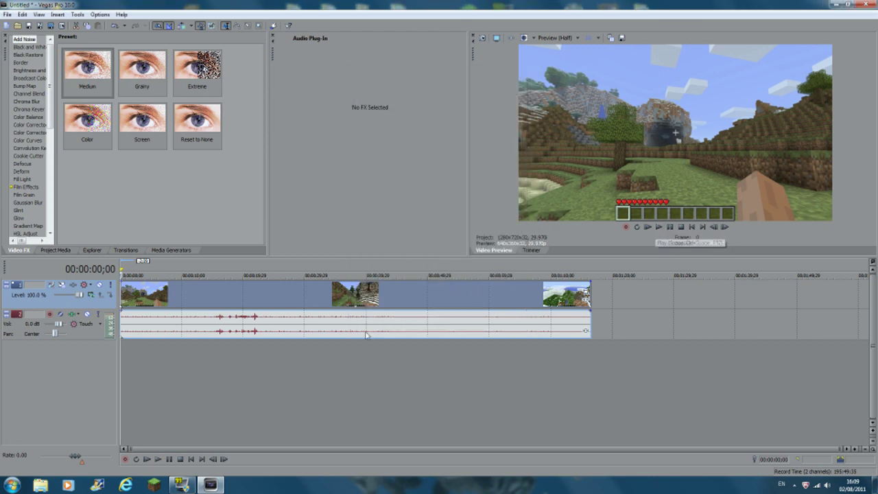
{"action": "right_click", "coordinate": [499, 303]}
{"action": "left_click", "coordinate": [521, 295]}
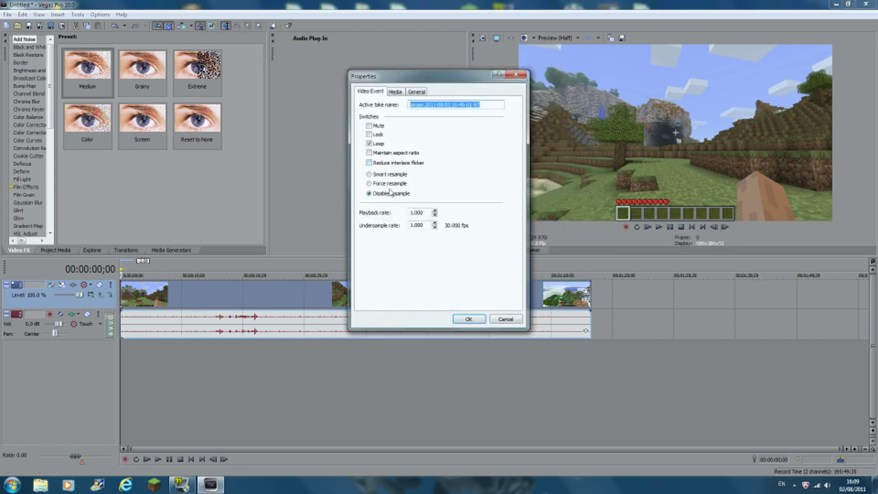
{"action": "left_click", "coordinate": [382, 176]}
{"action": "left_click", "coordinate": [458, 318]}
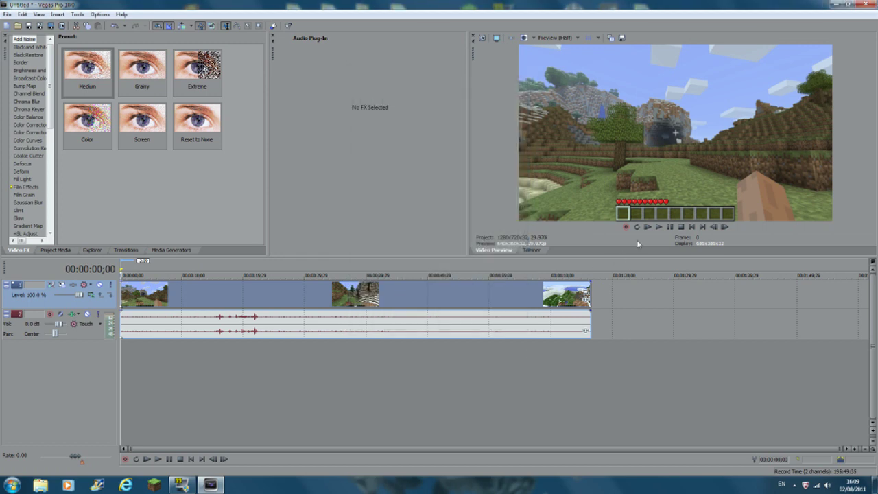
{"action": "left_click", "coordinate": [658, 227]}
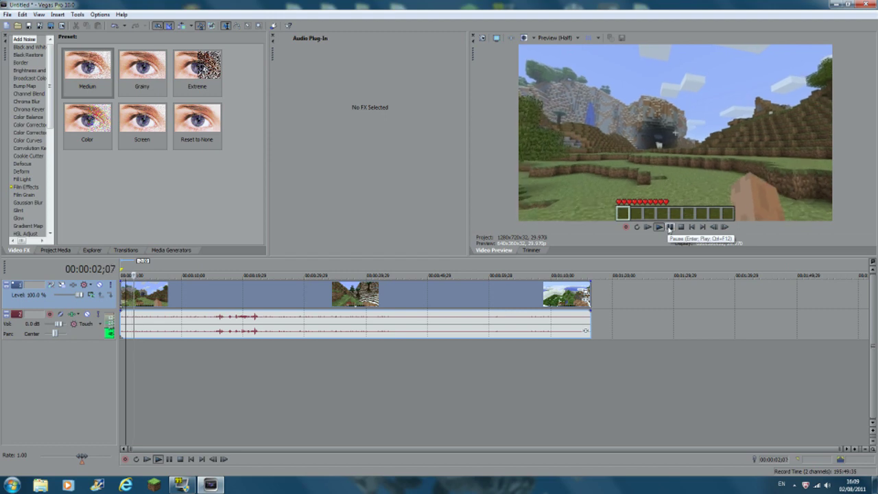
Pause playback and set the video event to Disable resample again
{"action": "left_click", "coordinate": [669, 227]}
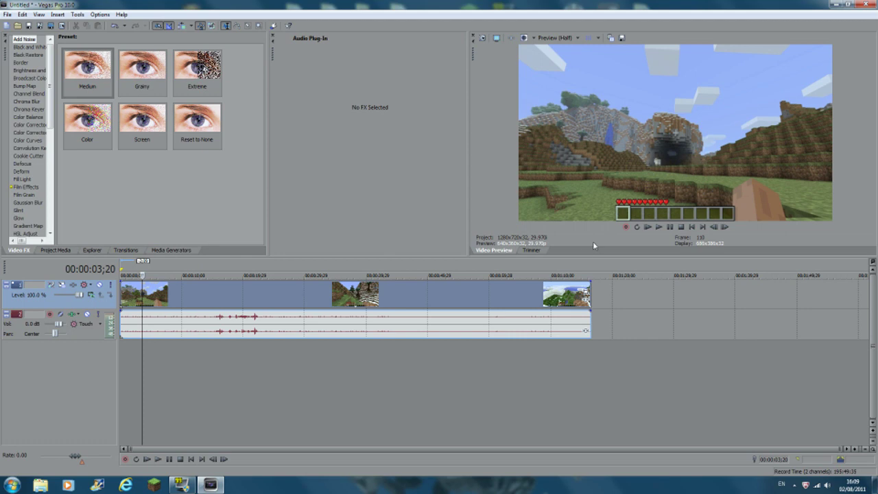
{"action": "right_click", "coordinate": [532, 289]}
{"action": "left_click", "coordinate": [549, 276]}
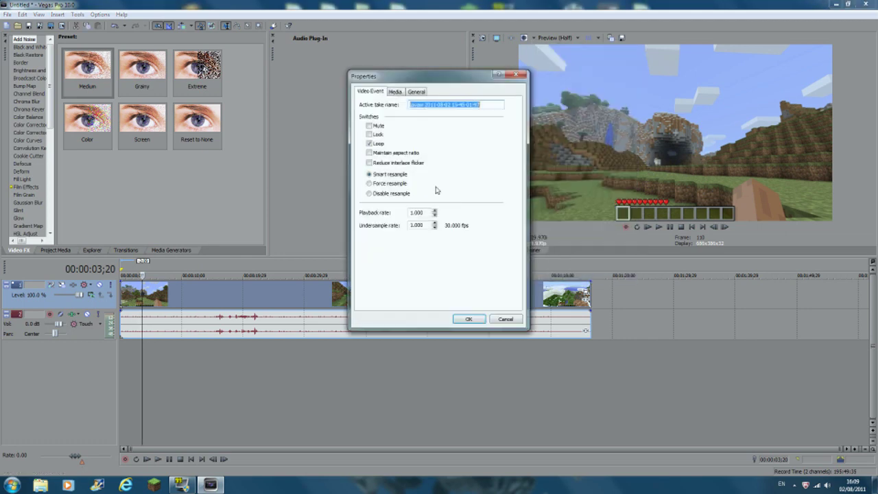
{"action": "left_click", "coordinate": [393, 194]}
{"action": "left_click", "coordinate": [468, 319]}
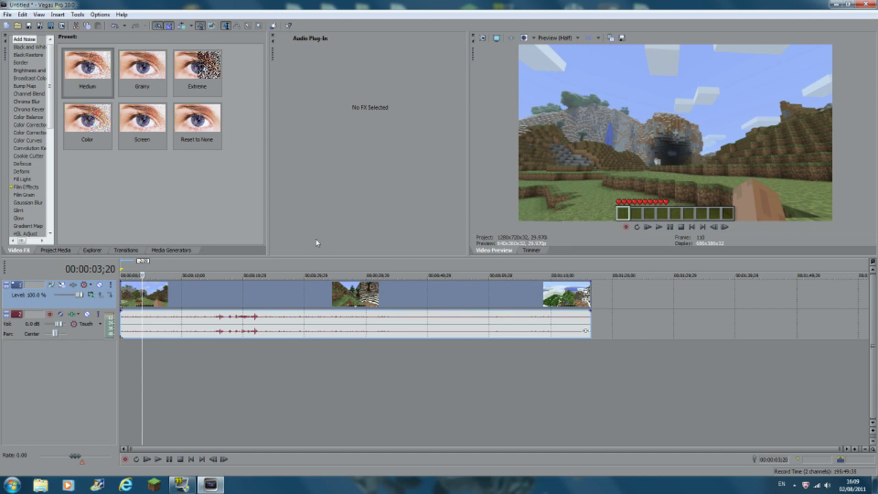
{"action": "mouse_move", "coordinate": [371, 287]}
Apply the MC B AND C Brightness and Contrast preset (brightness 0.08, contrast 0.05) to the clip
{"action": "left_click", "coordinate": [27, 70]}
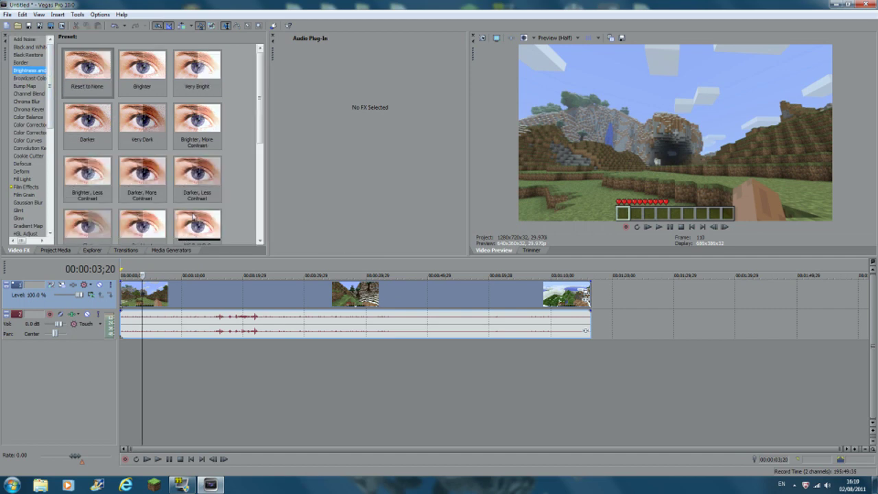
{"action": "scroll", "coordinate": [206, 168], "scroll_direction": "down", "scroll_amount": 5}
{"action": "left_click", "coordinate": [216, 166]}
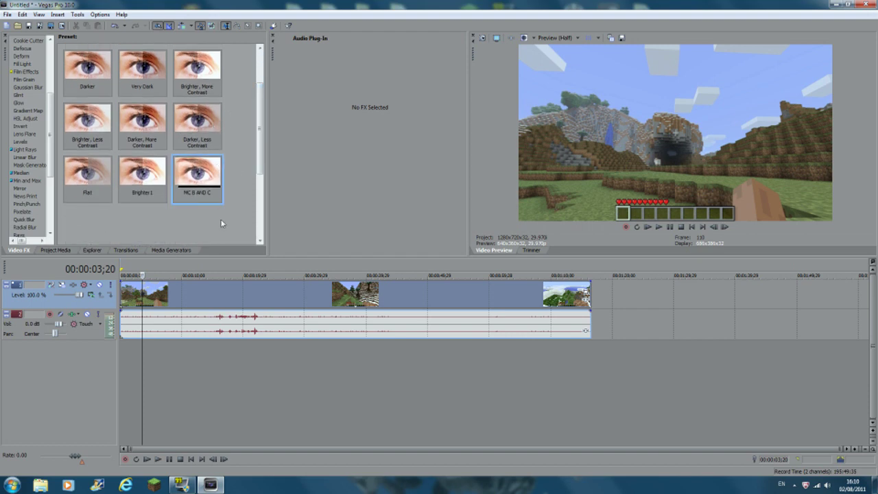
{"action": "left_click_drag", "start_coordinate": [199, 180], "coordinate": [291, 289]}
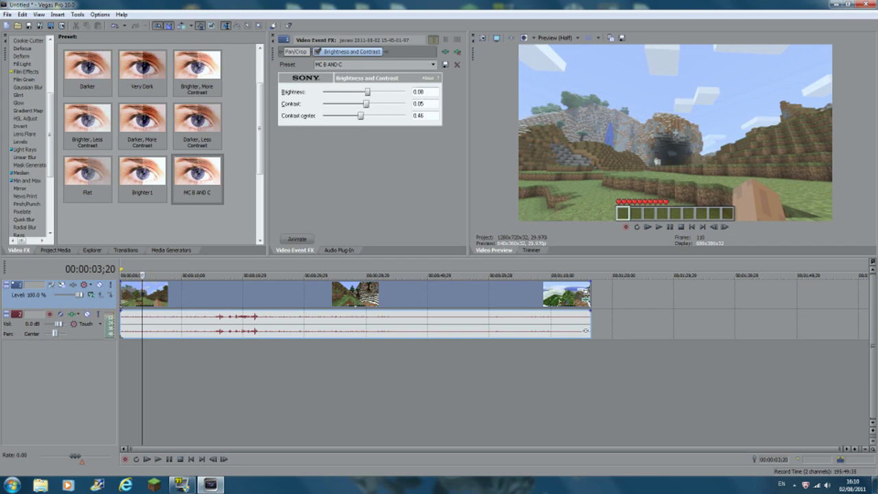
{"action": "left_click", "coordinate": [319, 52]}
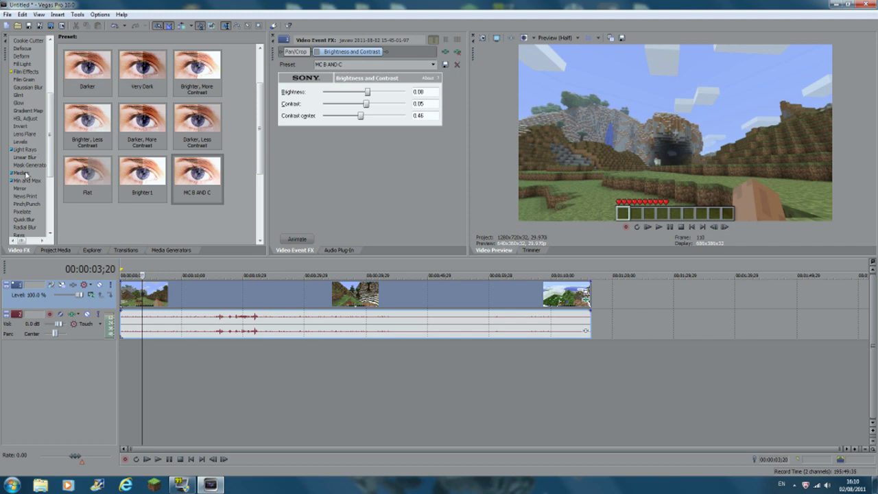
{"action": "left_click_drag", "start_coordinate": [50, 158], "coordinate": [47, 110]}
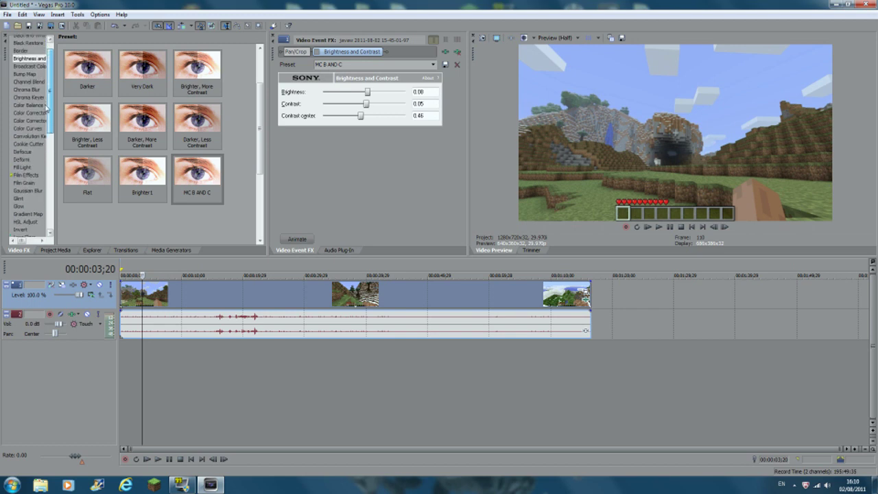
Add the mc flash 2 Bump Map preset to the clip, check its values, and disable it
{"action": "left_click", "coordinate": [25, 75]}
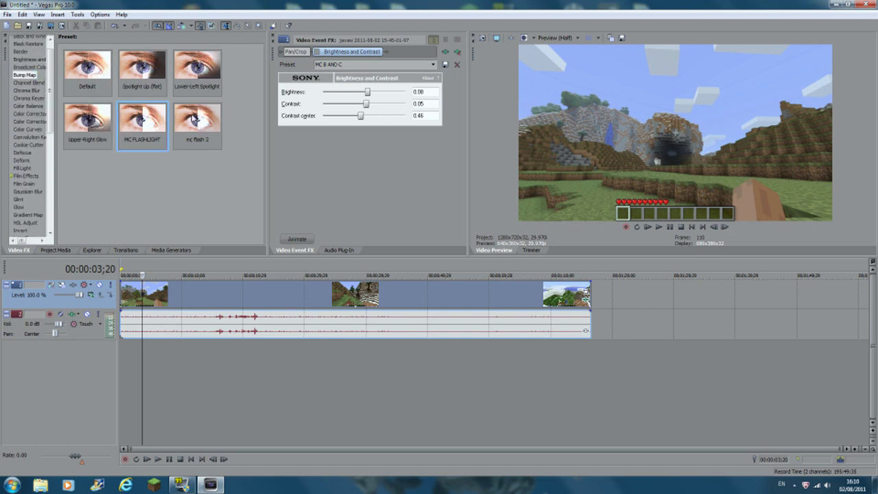
{"action": "left_click_drag", "start_coordinate": [197, 127], "coordinate": [402, 303]}
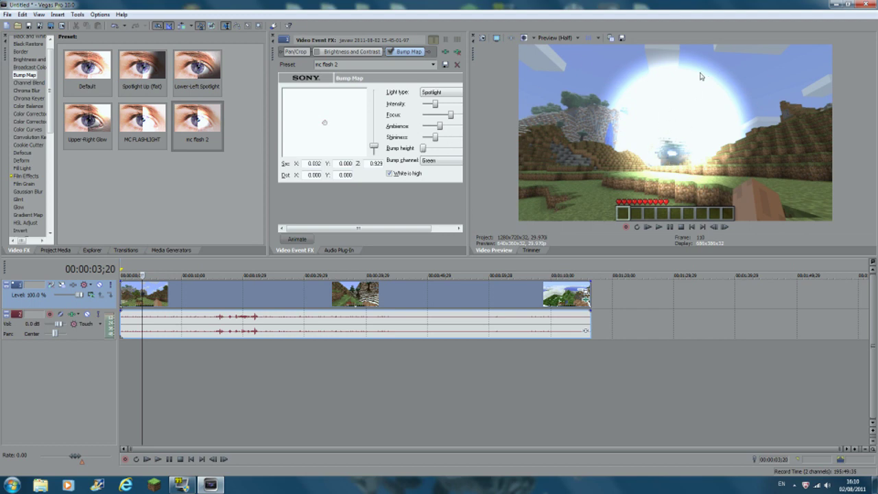
{"action": "left_click", "coordinate": [445, 228]}
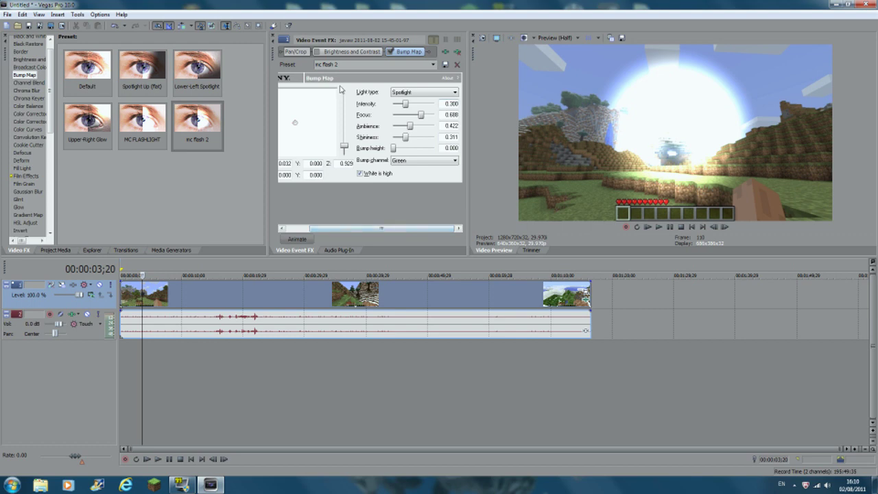
{"action": "left_click", "coordinate": [390, 51]}
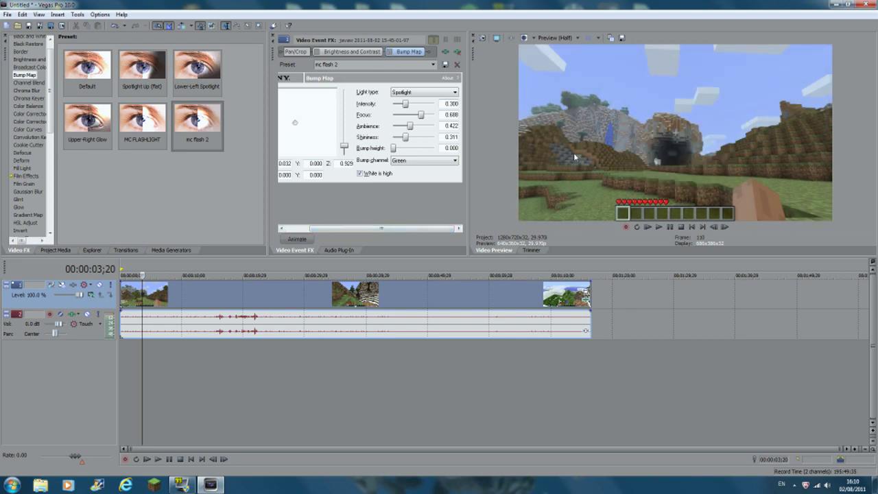
Set the project's field order to None (progressive scan) with Gaussian motion blur, then select the clip
{"action": "left_click", "coordinate": [482, 39]}
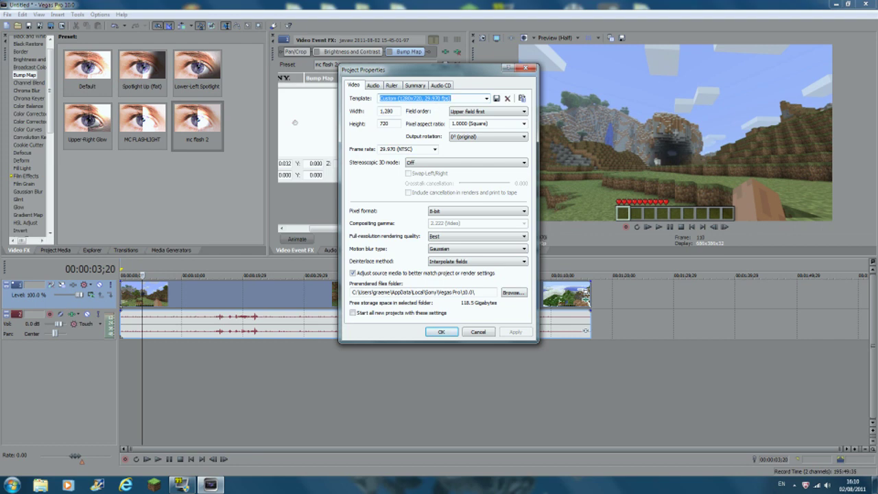
{"action": "left_click", "coordinate": [454, 114]}
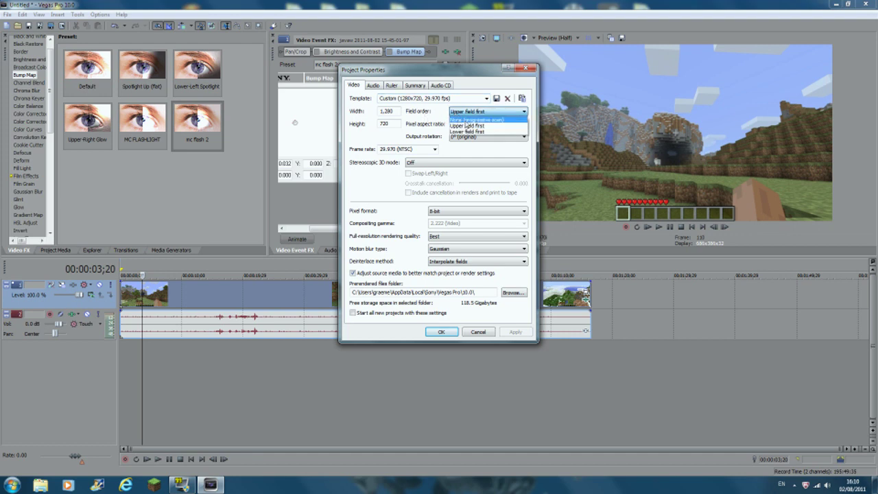
{"action": "left_click", "coordinate": [466, 120]}
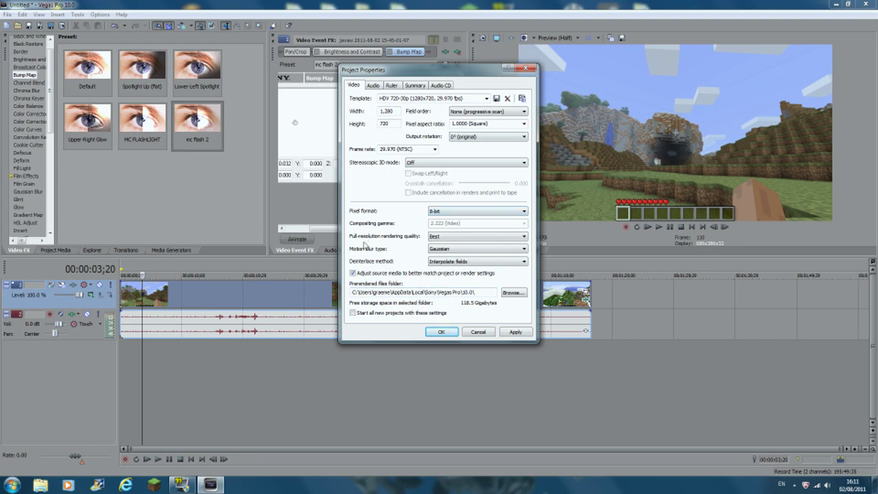
{"action": "left_click", "coordinate": [459, 251]}
{"action": "left_click", "coordinate": [445, 253]}
{"action": "left_click", "coordinate": [515, 332]}
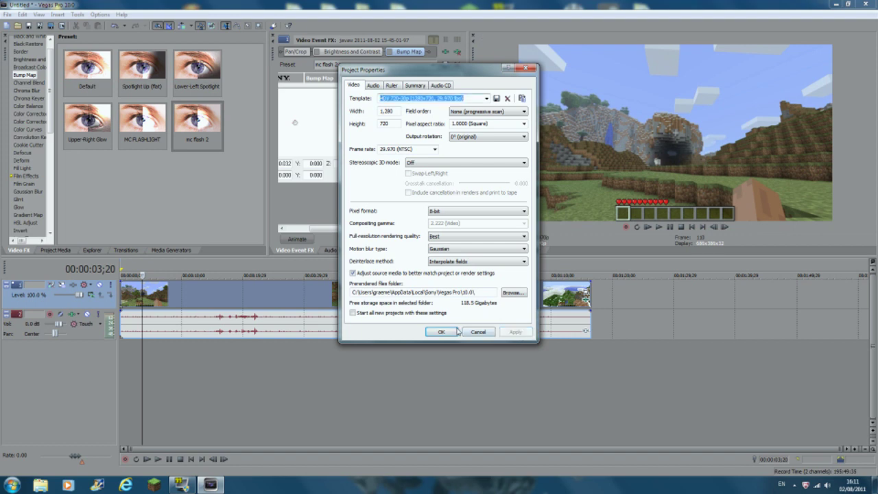
{"action": "left_click", "coordinate": [461, 332]}
{"action": "left_click", "coordinate": [382, 379]}
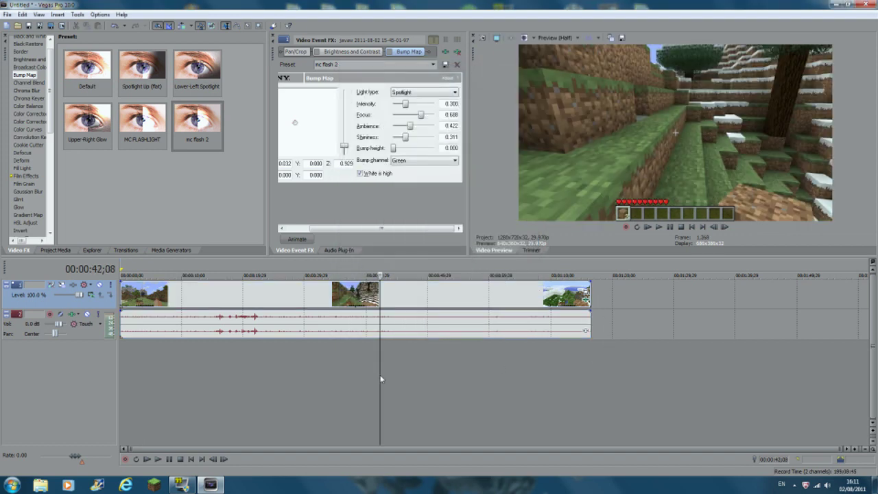
{"action": "left_click", "coordinate": [500, 319]}
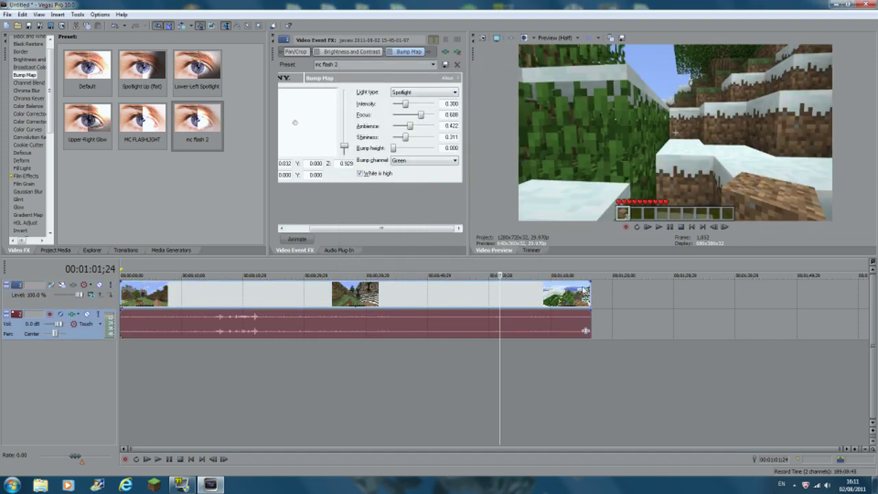
Split the clip at 00:51;07, 00:27;17 and 00:15;20, deleting the part after each cut
{"action": "left_click", "coordinate": [434, 302]}
{"action": "key", "text": "s"}
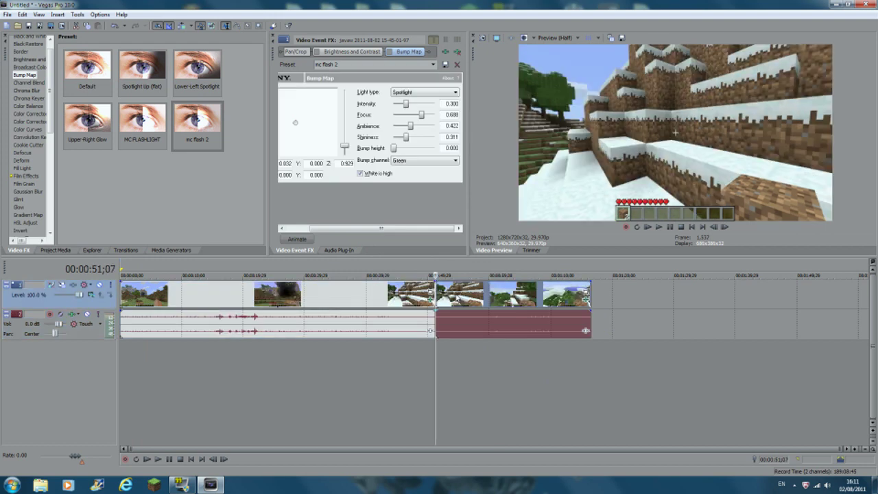
{"action": "key", "text": "Delete"}
{"action": "left_click", "coordinate": [511, 300]}
{"action": "left_click", "coordinate": [290, 302]}
{"action": "key", "text": "s"}
{"action": "key", "text": "Delete"}
{"action": "left_click", "coordinate": [329, 301]}
{"action": "left_click", "coordinate": [217, 299]}
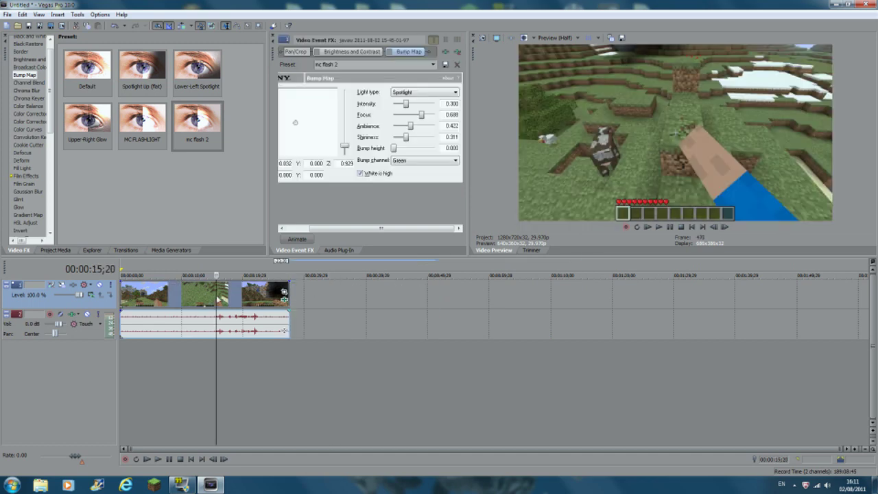
{"action": "key", "text": "s"}
{"action": "left_click", "coordinate": [232, 294]}
{"action": "key", "text": "Delete"}
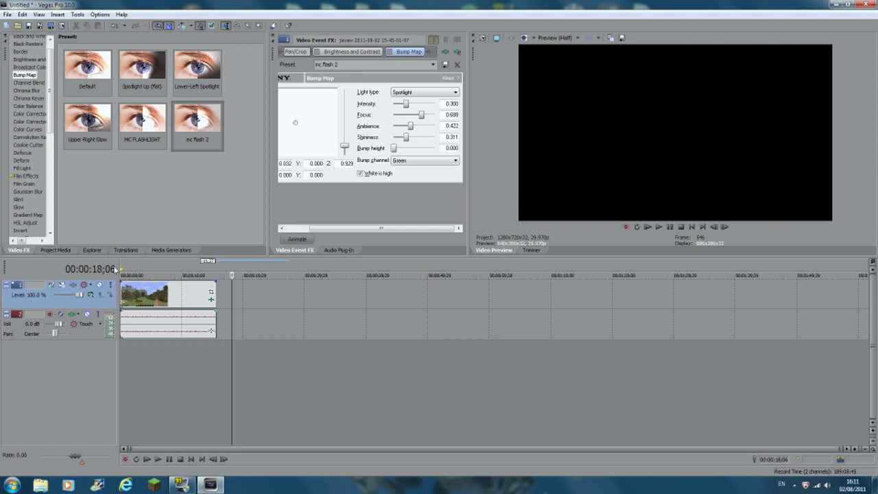
{"action": "left_click", "coordinate": [6, 14]}
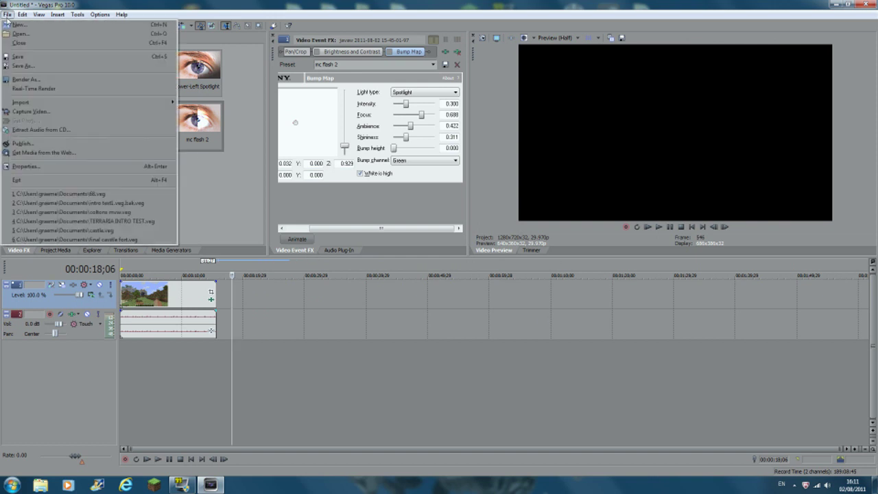
{"action": "left_click", "coordinate": [22, 66]}
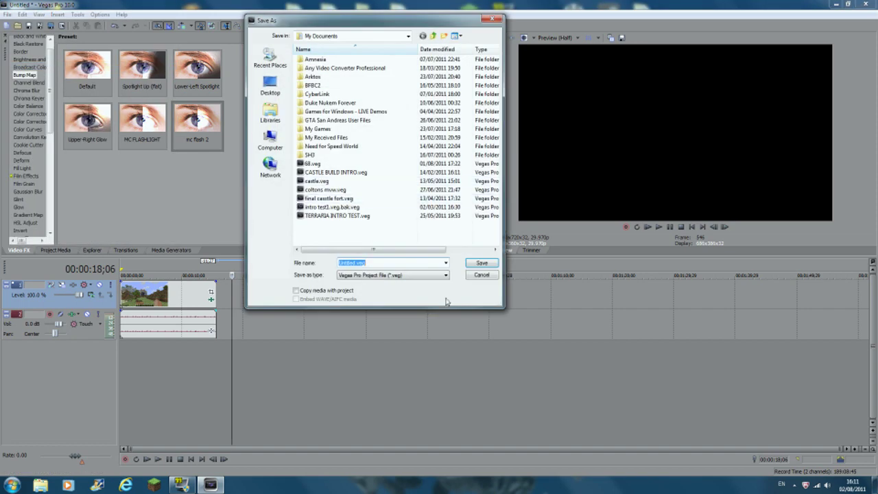
{"action": "left_click", "coordinate": [474, 276]}
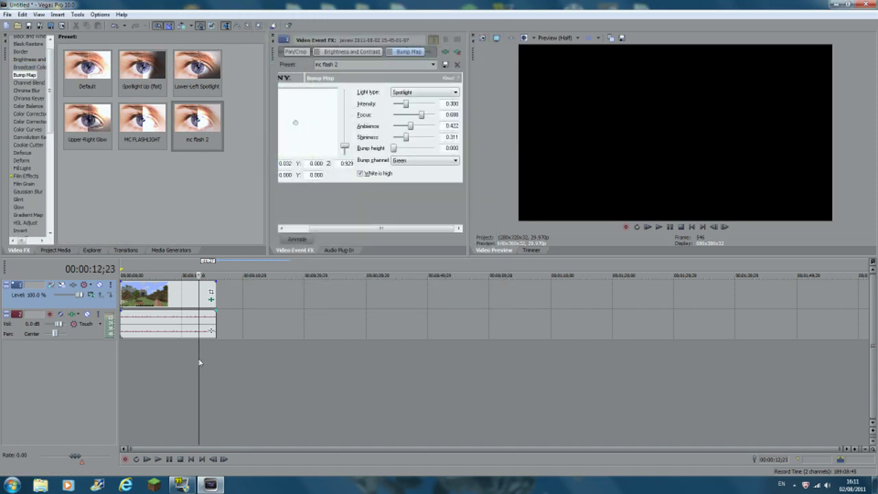
{"action": "left_click", "coordinate": [198, 360]}
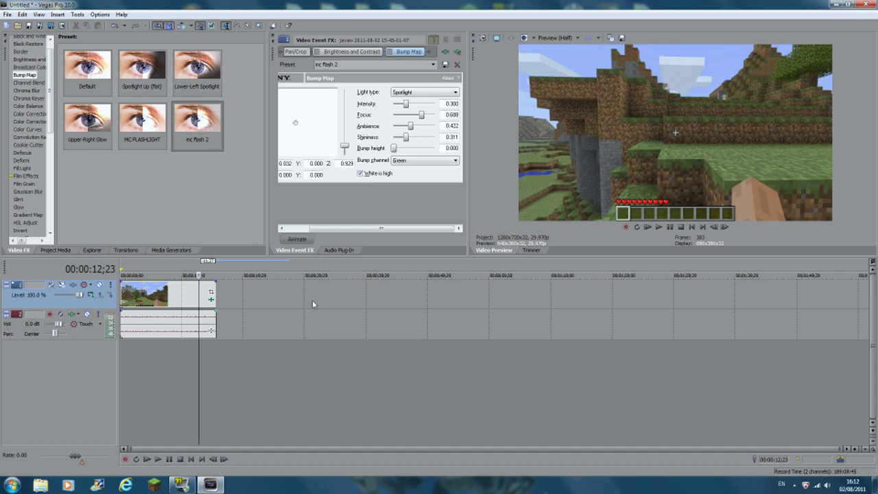
{"action": "left_click", "coordinate": [168, 357]}
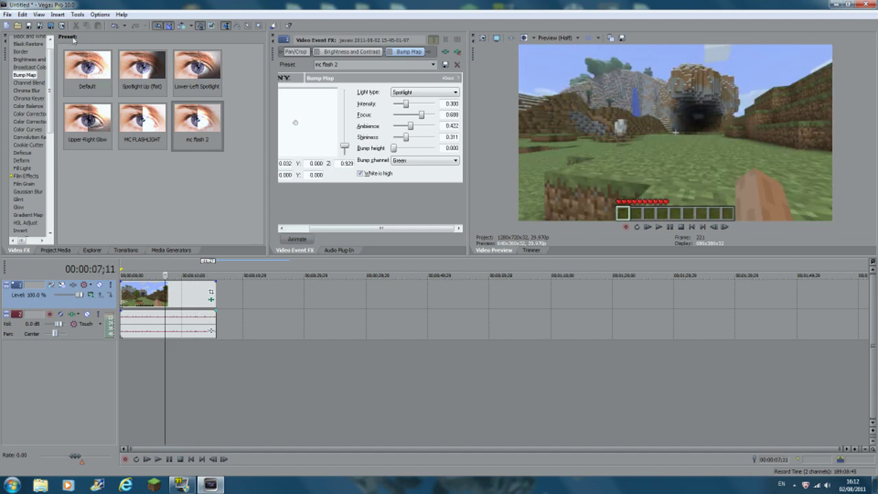
Open Render As with the hd youtube small file template and go to its custom settings
{"action": "left_click", "coordinate": [50, 25]}
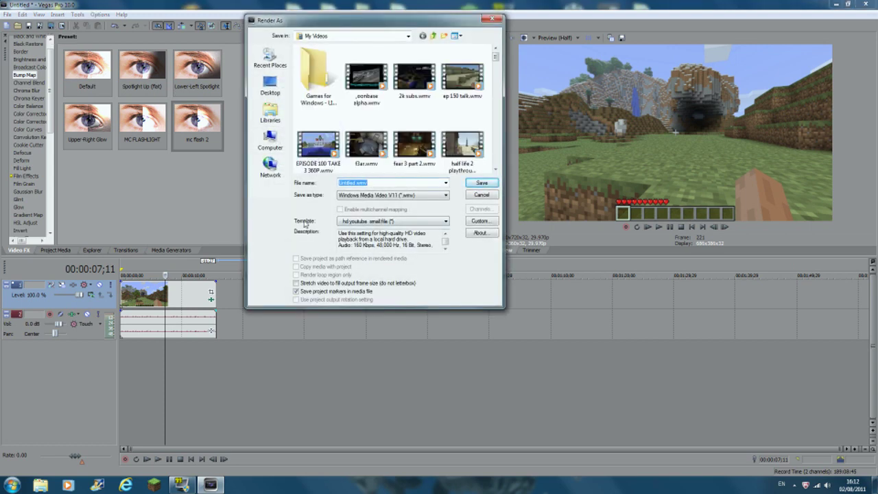
{"action": "left_click", "coordinate": [425, 222]}
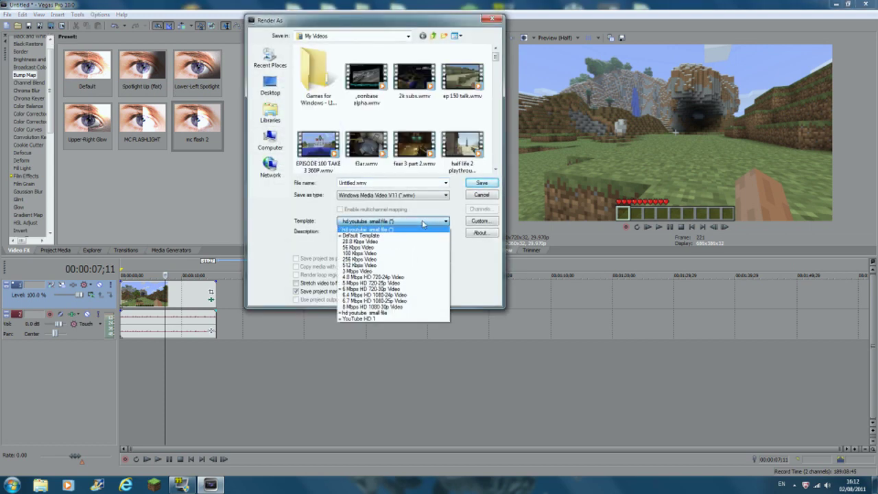
{"action": "left_click", "coordinate": [391, 222]}
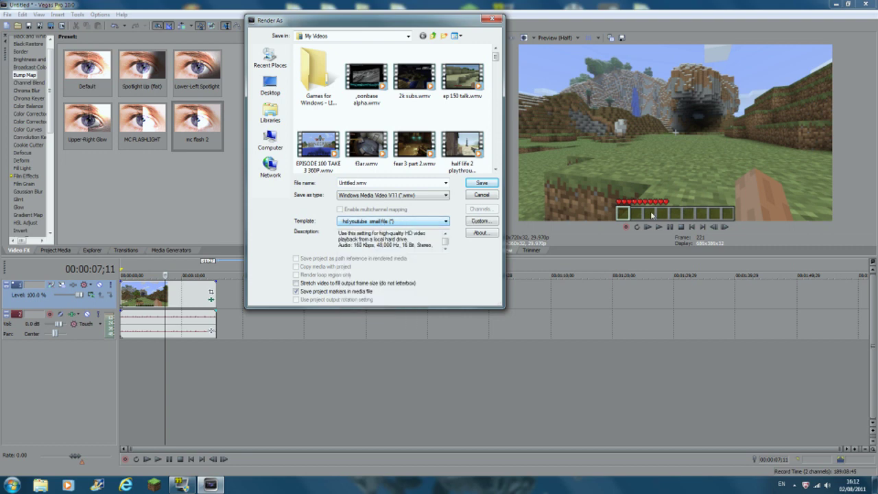
{"action": "left_click", "coordinate": [480, 221]}
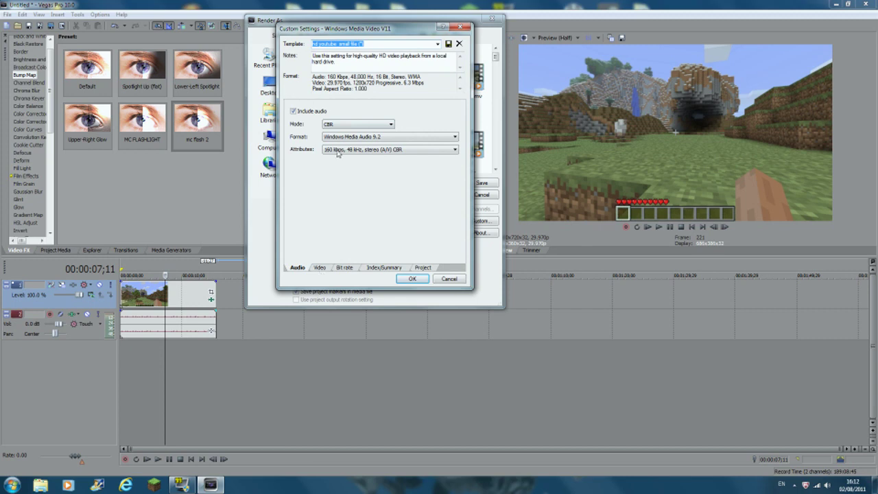
On the Video page, keep Windows Media Video 9 as the format and the original image size
{"action": "left_click", "coordinate": [319, 268]}
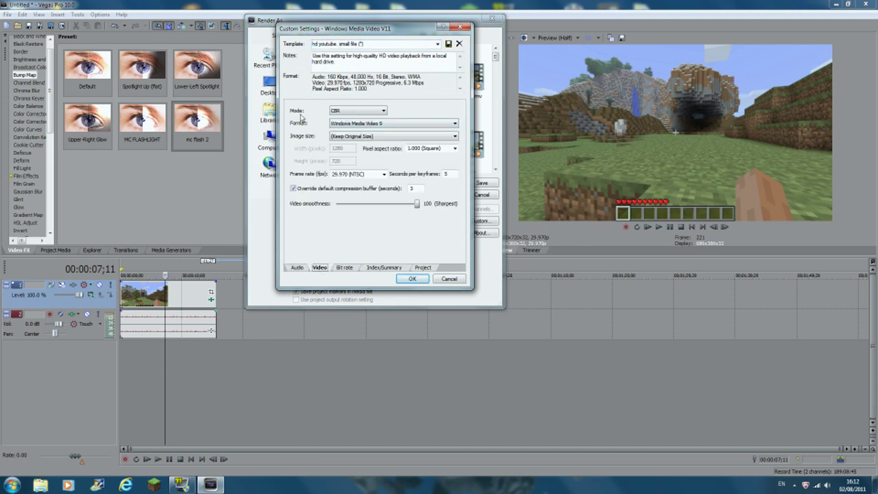
{"action": "left_click_drag", "start_coordinate": [402, 29], "coordinate": [645, 50]}
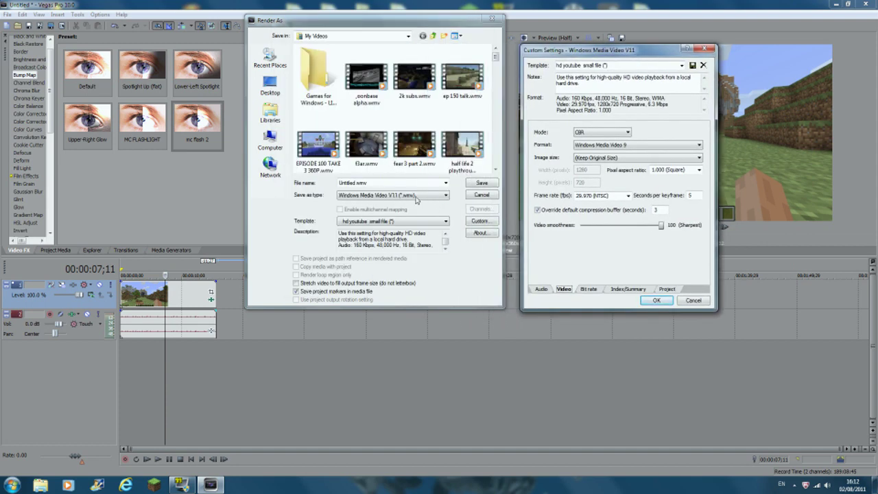
{"action": "left_click_drag", "start_coordinate": [576, 54], "coordinate": [355, 33]}
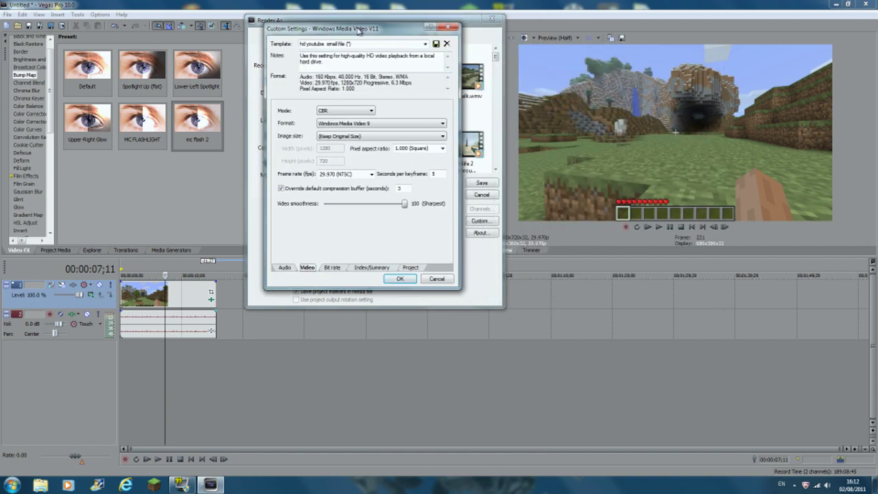
{"action": "left_click", "coordinate": [330, 127]}
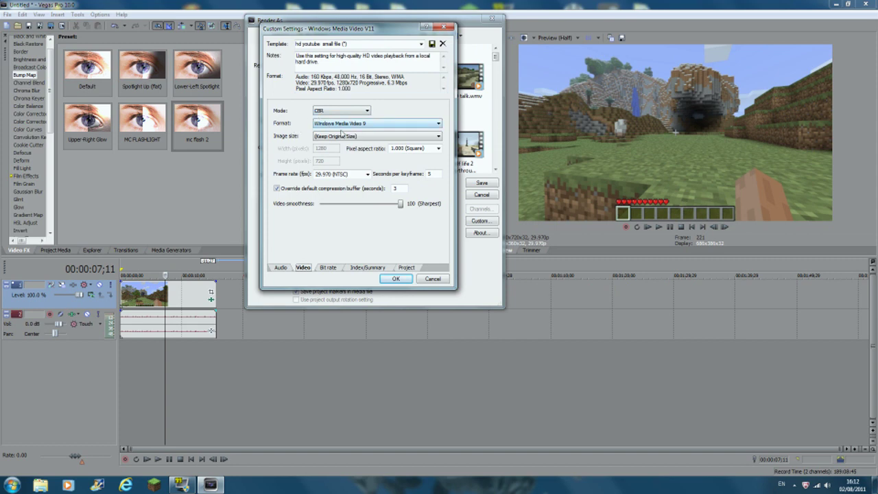
{"action": "key", "text": "Tab"}
{"action": "left_click", "coordinate": [322, 127]}
{"action": "left_click", "coordinate": [322, 127]}
{"action": "left_click", "coordinate": [328, 138]}
{"action": "left_click", "coordinate": [328, 142]}
Check the Bit rate tab and keep the Internet/LAN bit rate at 3.50 M
{"action": "left_click", "coordinate": [329, 269]}
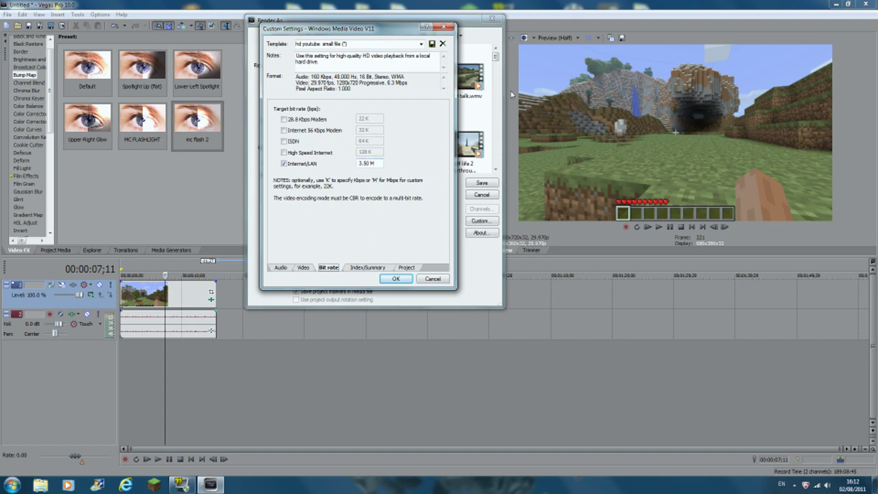
{"action": "double_click", "coordinate": [360, 164]}
{"action": "left_click", "coordinate": [362, 163]}
{"action": "double_click", "coordinate": [364, 163]}
{"action": "left_click", "coordinate": [372, 163]}
{"action": "left_click_drag", "start_coordinate": [368, 164], "coordinate": [358, 163]}
Review Index/Summary, keep Best video rendering quality on the Project page, and confirm the template settings
{"action": "left_click", "coordinate": [365, 268]}
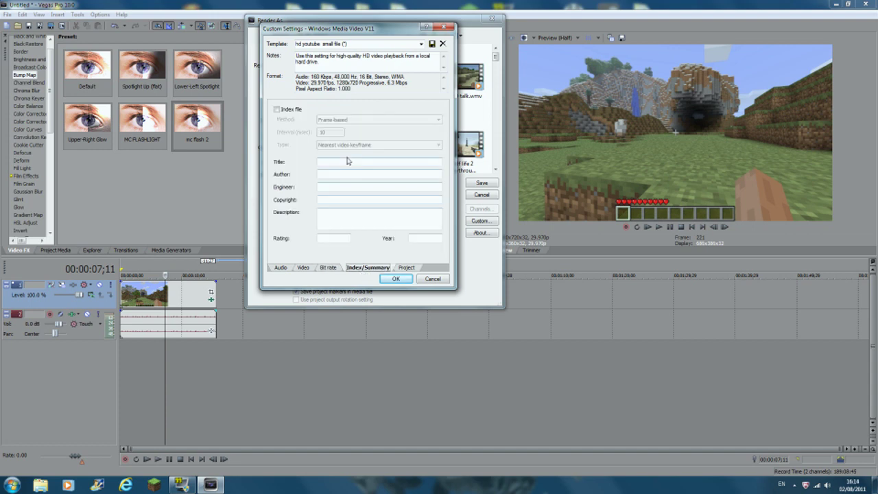
{"action": "left_click", "coordinate": [402, 269]}
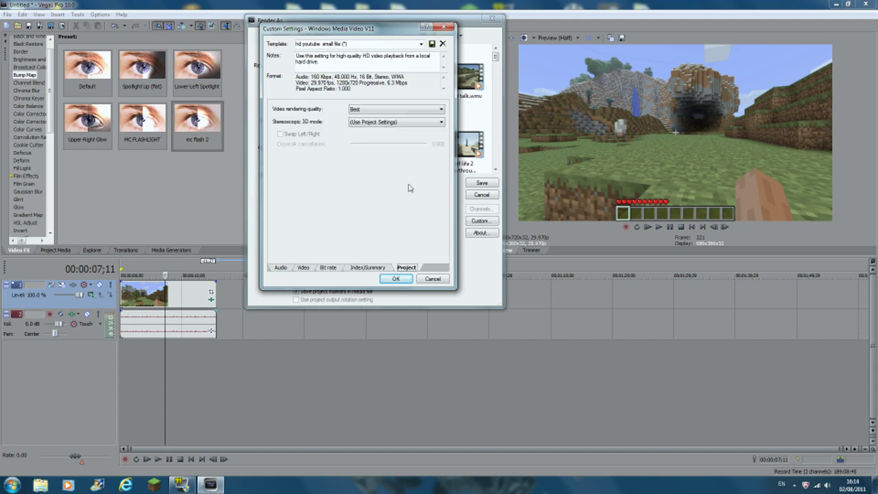
{"action": "left_click", "coordinate": [366, 110]}
{"action": "left_click", "coordinate": [374, 137]}
{"action": "left_click", "coordinate": [396, 278]}
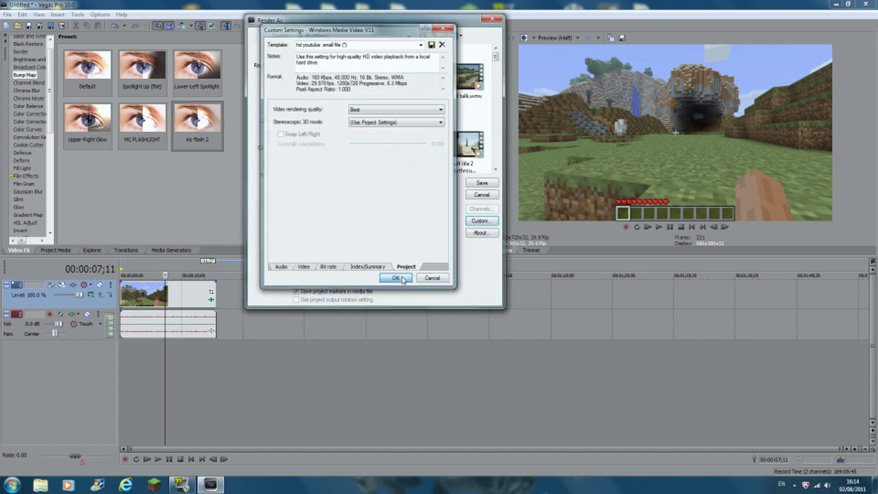
Replace Untitled.wmv with the file name 'guhfvubcjksbecuebBCFU' and start the render
{"action": "double_click", "coordinate": [367, 182]}
{"action": "type", "text": "guhfvubcjksbecueb"}
{"action": "key", "text": "Caps_Lock"}
{"action": "type", "text": "BCFU"}
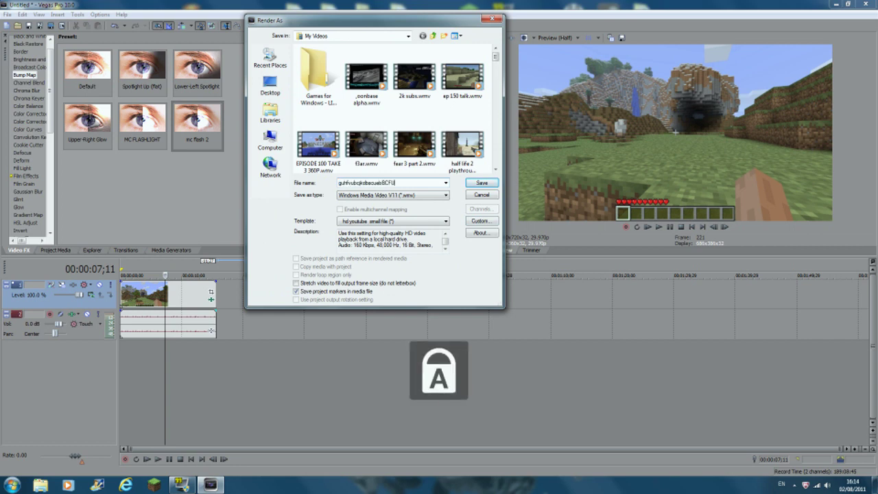
{"action": "left_click", "coordinate": [473, 183]}
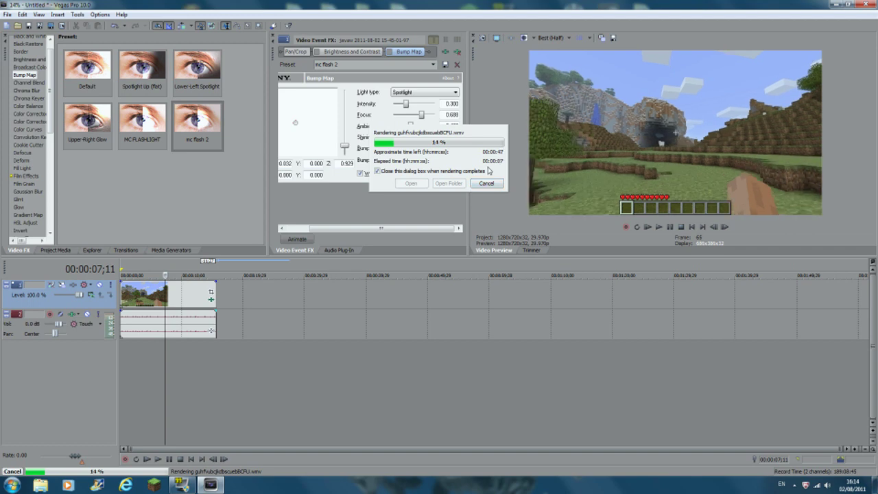
Minimize Vegas and its render window, then move the Vegas Pro shortcut to the desktop's top row
{"action": "left_click", "coordinate": [832, 4]}
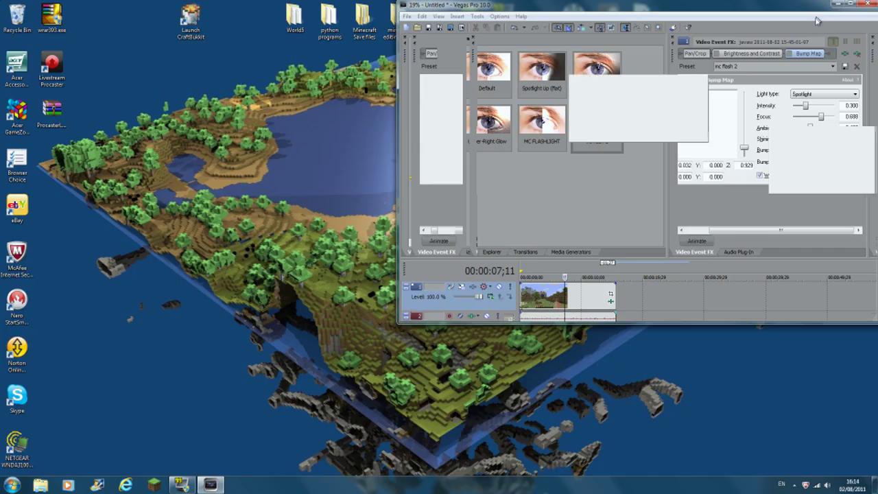
{"action": "left_click", "coordinate": [834, 13]}
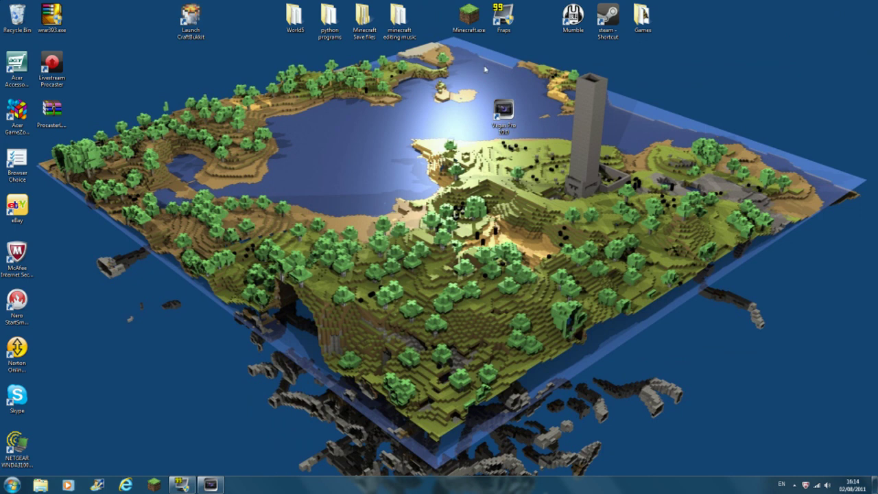
{"action": "left_click_drag", "start_coordinate": [503, 109], "coordinate": [534, 17]}
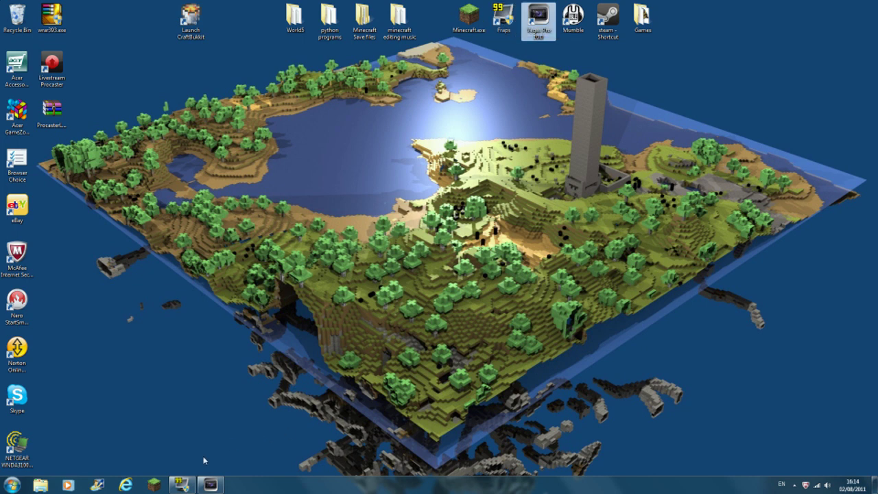
Look at Fraps movie settings, then bring the rendering Vegas window back and centre it
{"action": "left_click", "coordinate": [181, 485]}
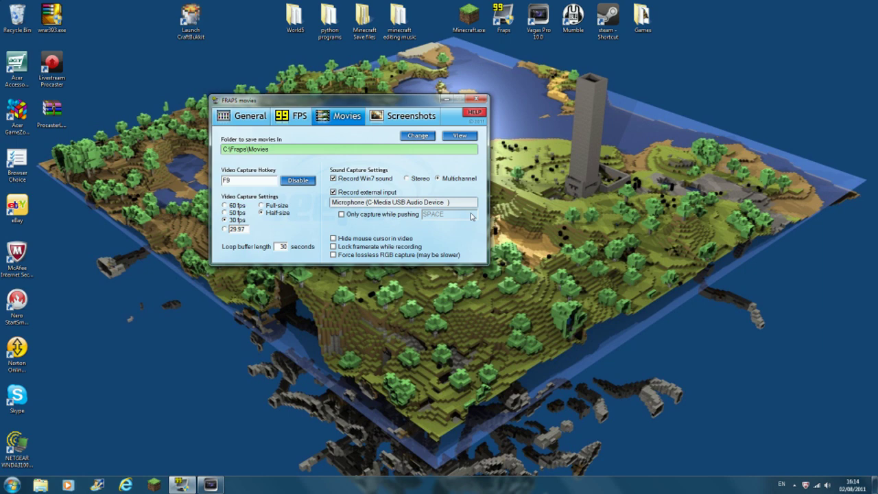
{"action": "left_click", "coordinate": [445, 100]}
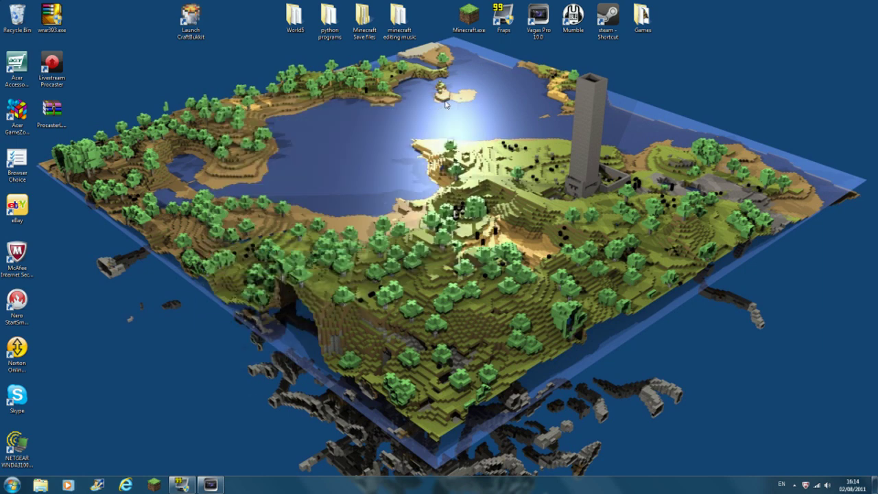
{"action": "left_click", "coordinate": [218, 485]}
{"action": "left_click_drag", "start_coordinate": [694, 20], "coordinate": [538, 48]}
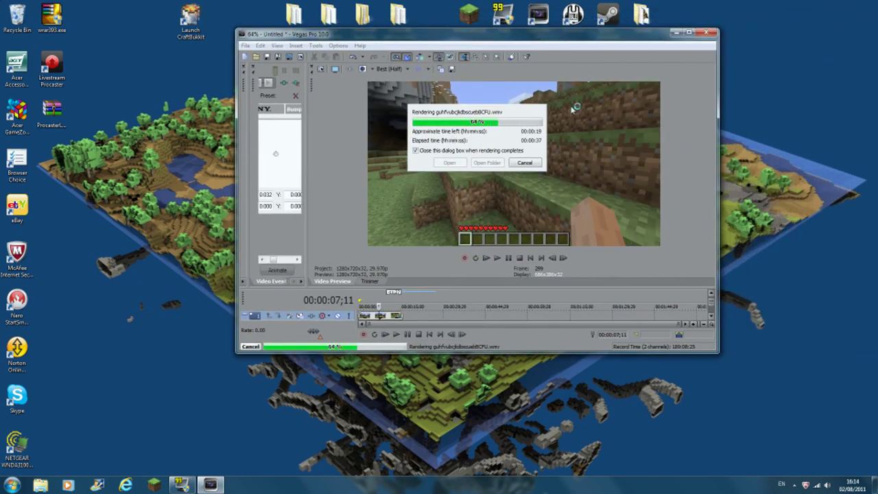
Cancel the render at 64%, maximize Vegas, and widen the Bump Map effect settings panel
{"action": "left_click", "coordinate": [520, 163]}
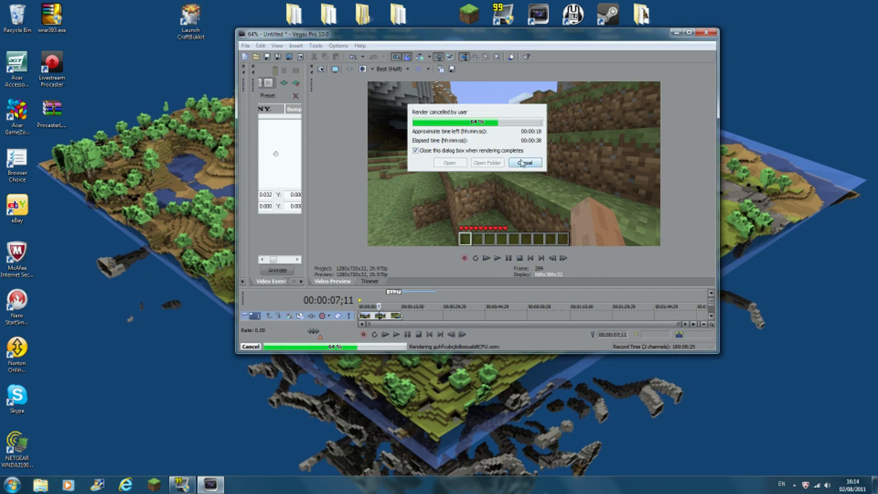
{"action": "left_click_drag", "start_coordinate": [613, 36], "coordinate": [513, 63]}
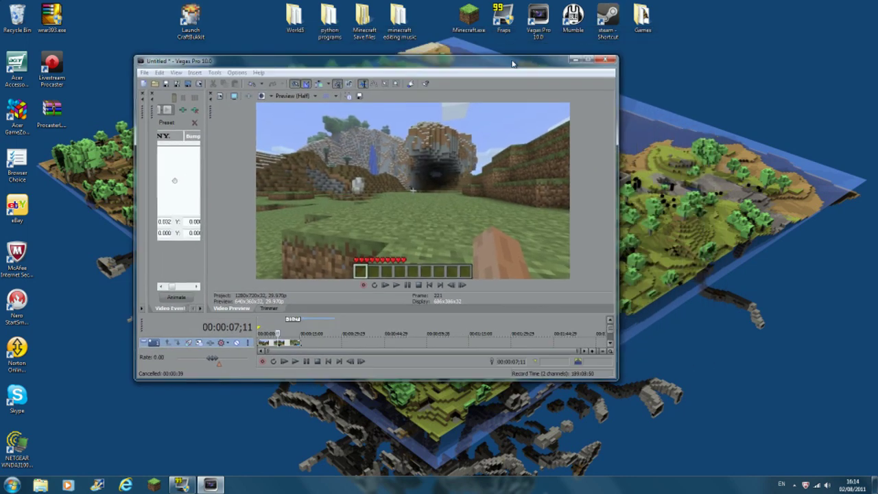
{"action": "left_click", "coordinate": [589, 59]}
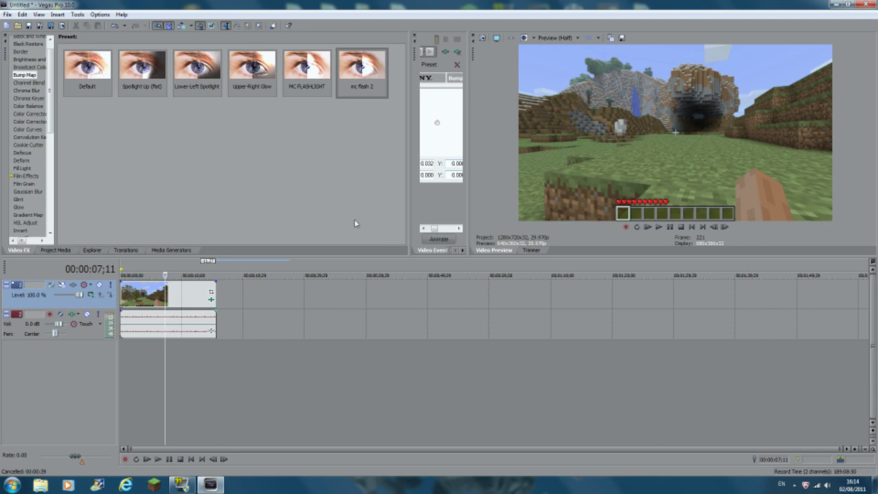
{"action": "left_click_drag", "start_coordinate": [410, 148], "coordinate": [268, 144]}
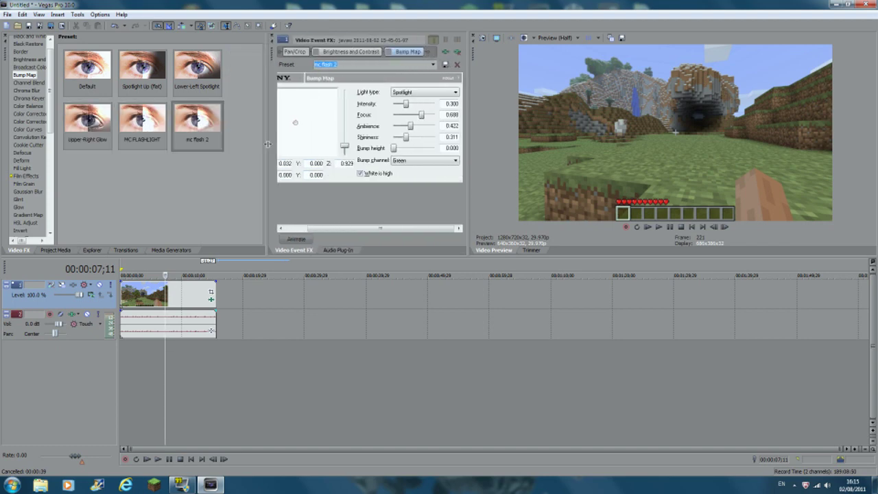